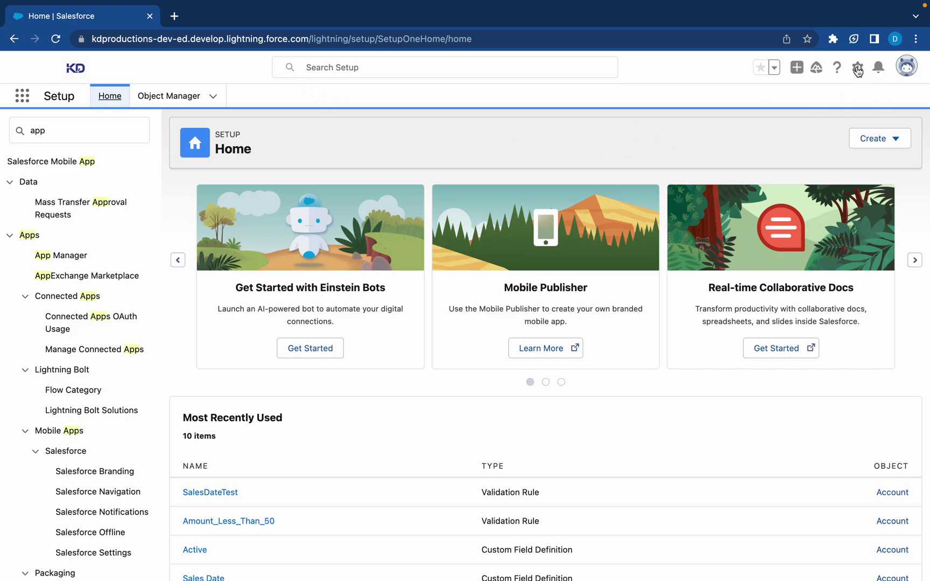
# Open Setup in a new tab, close the old tab, and reach App Manager via Quick Find 'app'
pyautogui.click(857, 69)
pyautogui.click(813, 110)
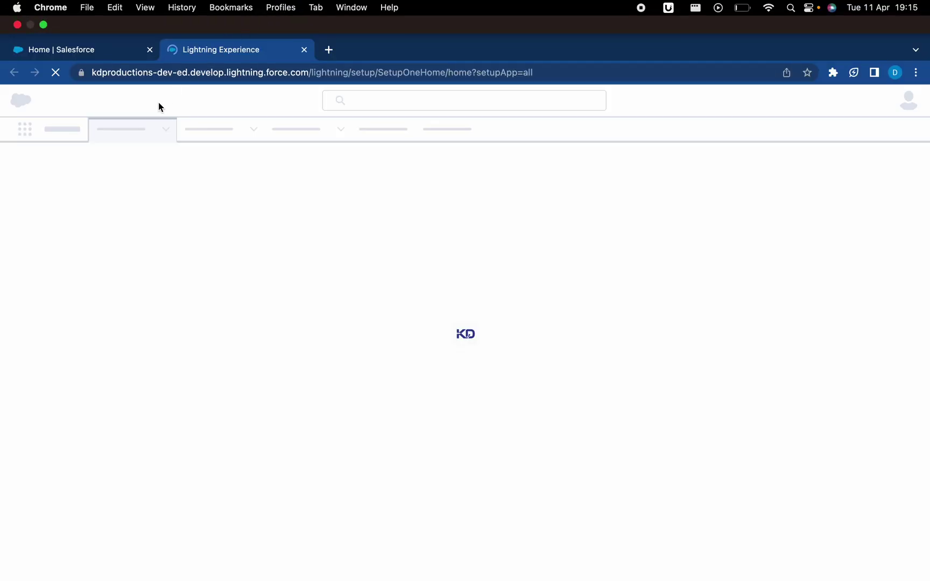
pyautogui.click(149, 50)
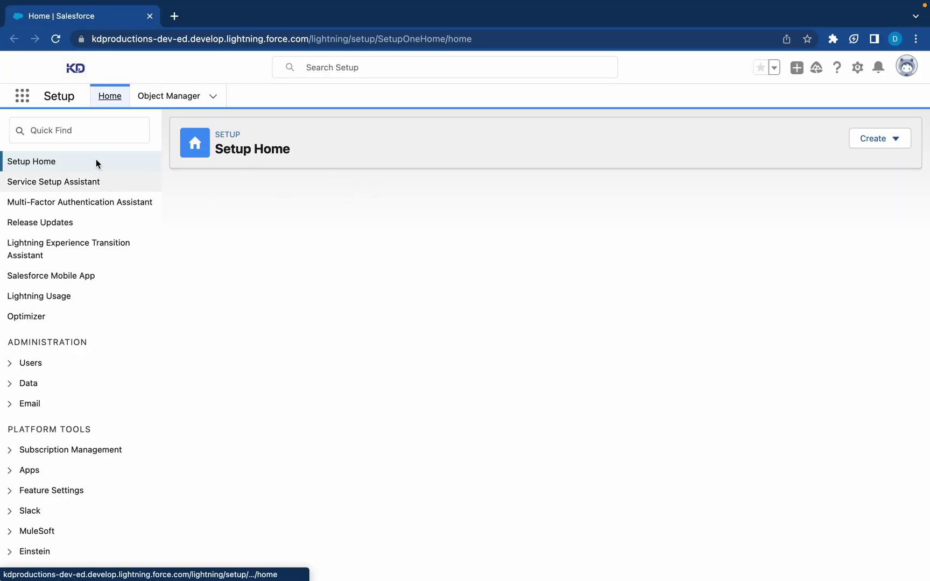
pyautogui.click(108, 130)
pyautogui.write('app')
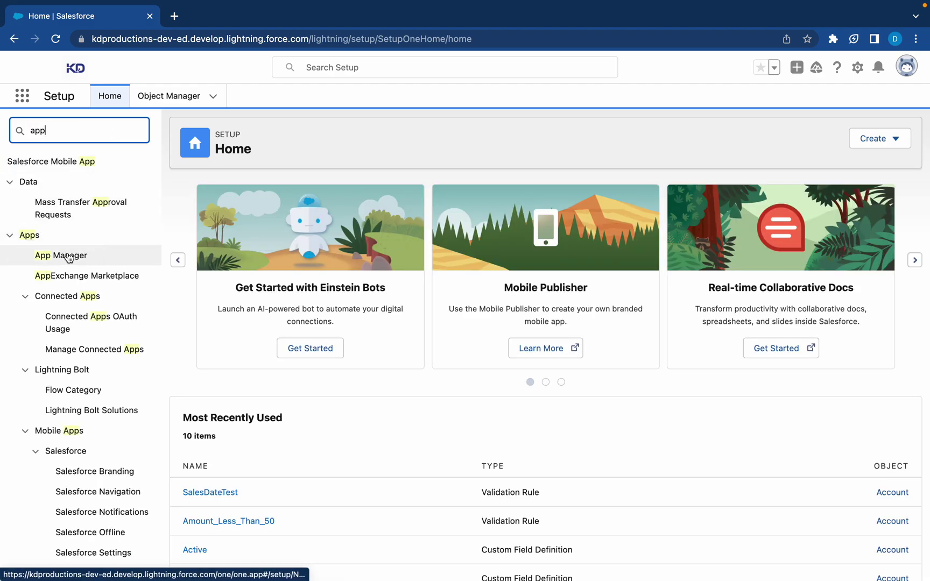
pyautogui.click(69, 257)
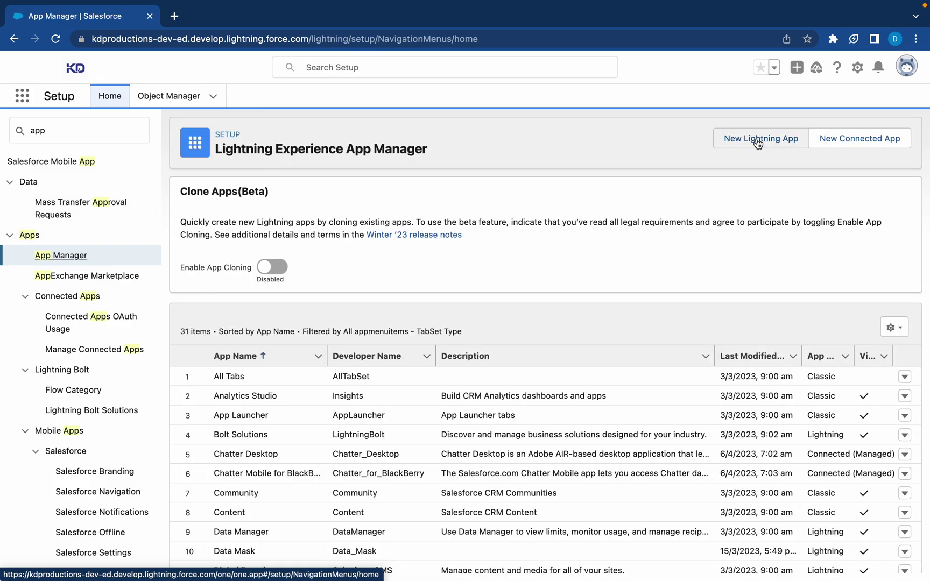
# Start a new Lightning app named 'My App' with developer name My_App
pyautogui.click(757, 141)
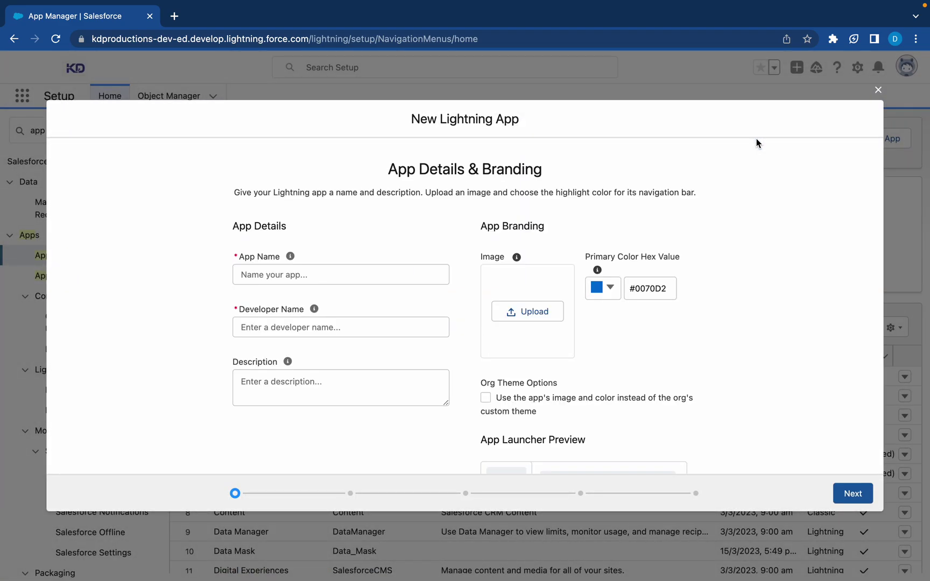
pyautogui.click(381, 276)
pyautogui.write('M')
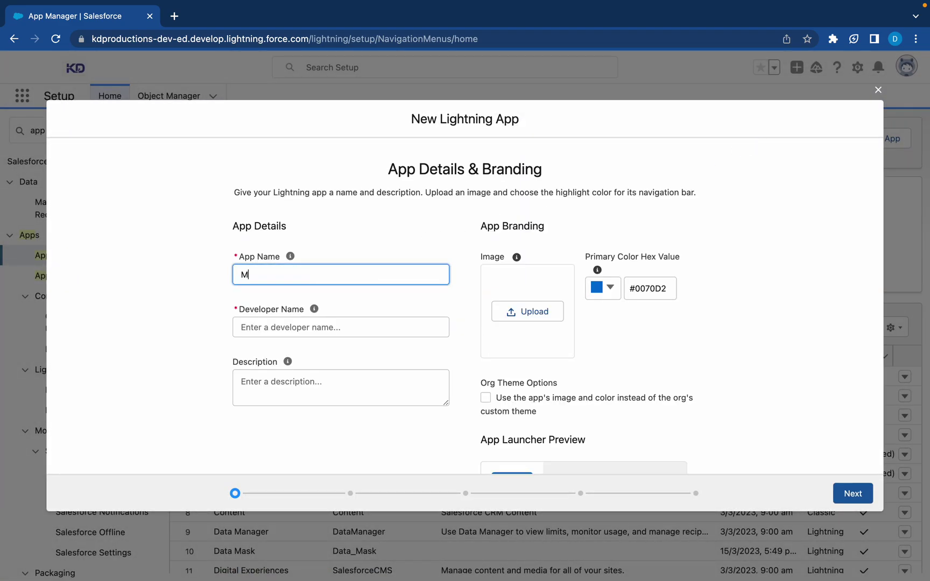
pyautogui.write('y App')
pyautogui.click(774, 339)
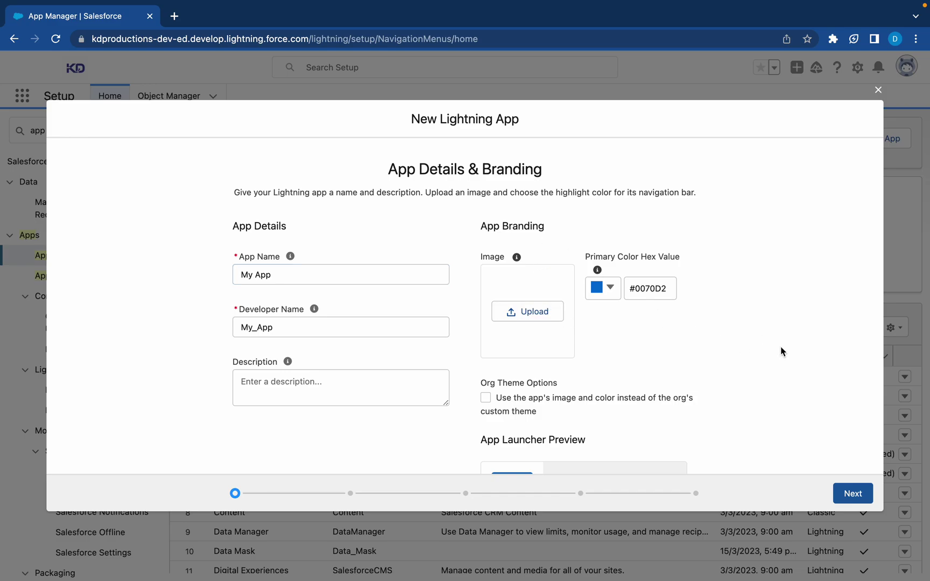
pyautogui.scroll(-2, 724, 303)
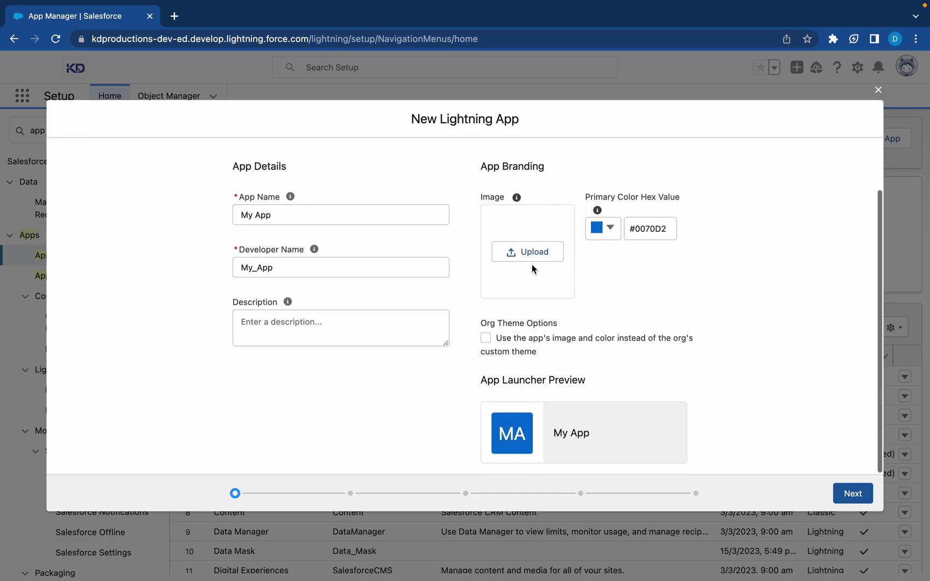
pyautogui.click(603, 228)
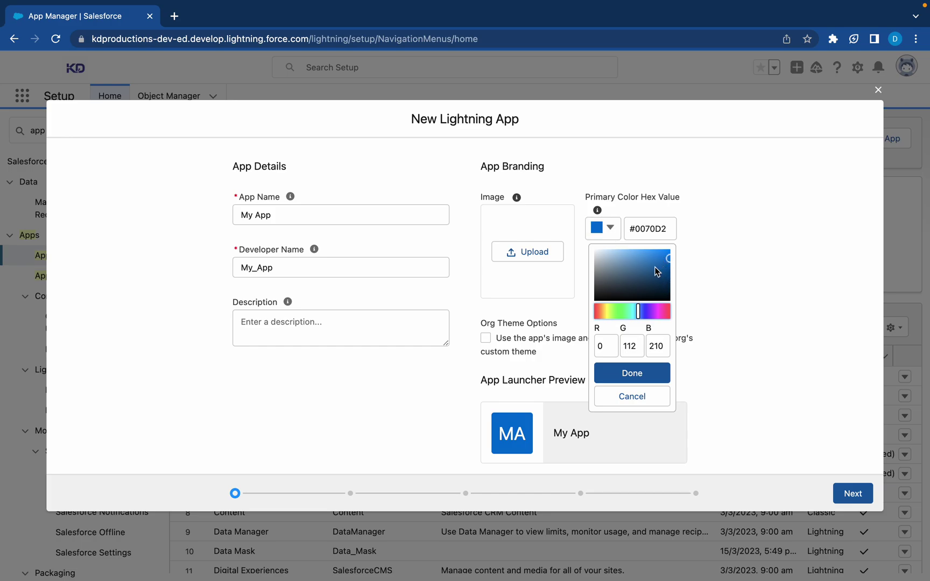
# Keep the default blue colour, leave Org Theme Options unchecked, and proceed to App Options
pyautogui.click(647, 378)
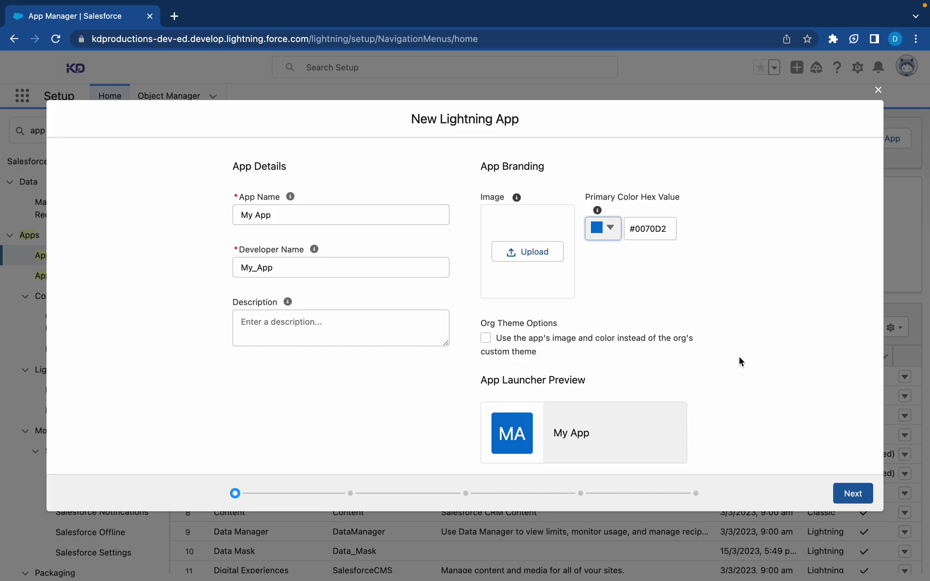
pyautogui.moveTo(480, 322); pyautogui.dragTo(560, 323)
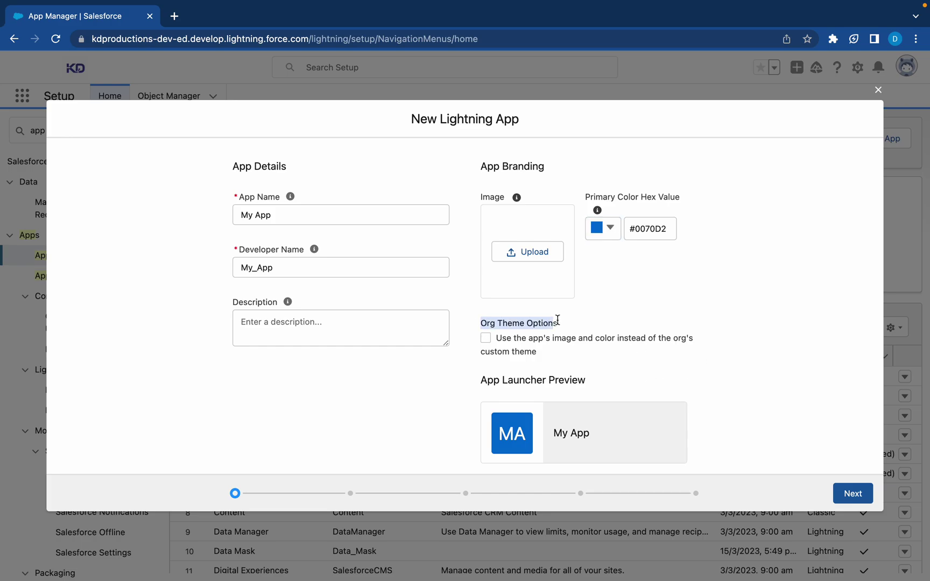
pyautogui.click(611, 315)
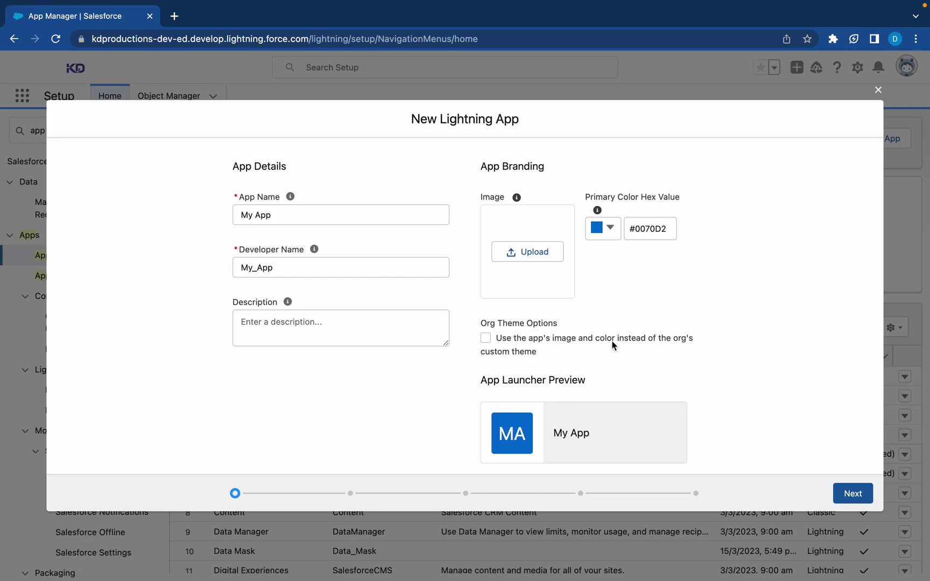
pyautogui.click(486, 339)
pyautogui.click(486, 340)
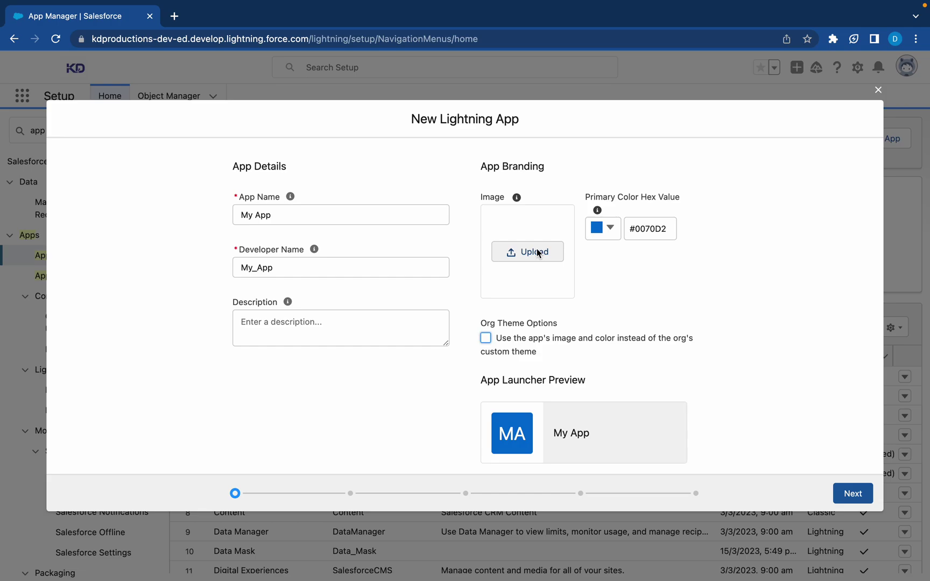
pyautogui.click(485, 337)
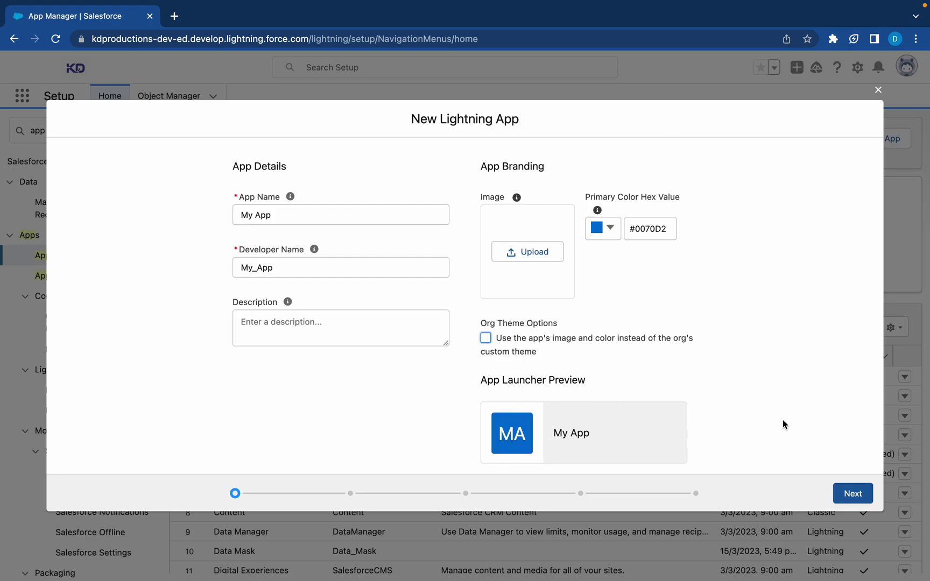
pyautogui.click(854, 495)
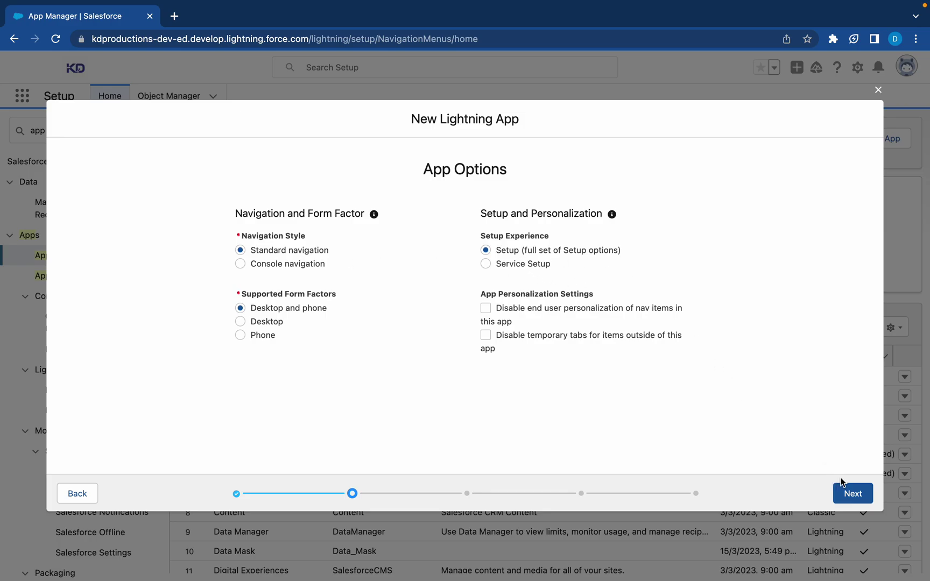
# Accept Standard navigation for Desktop and phone and advance to Utility Items
pyautogui.click(859, 497)
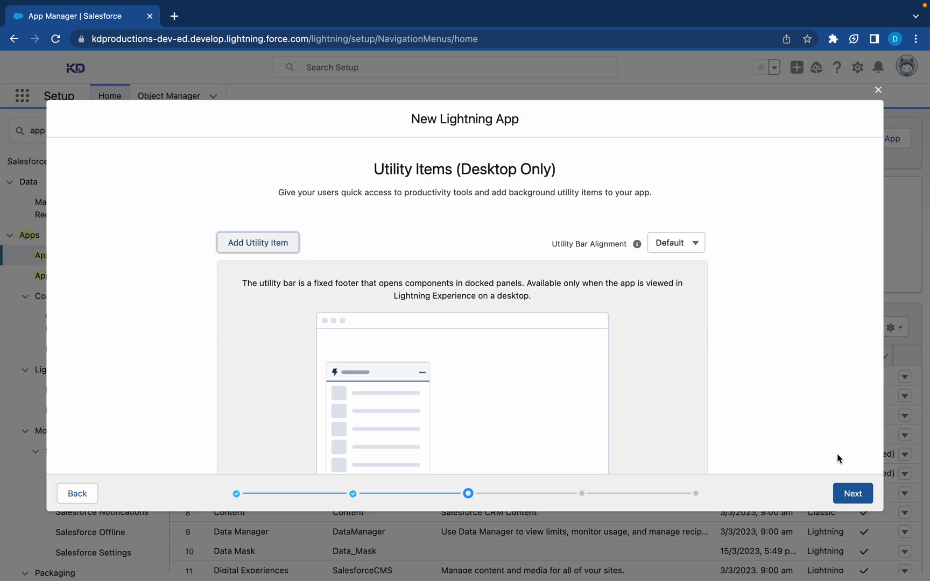
pyautogui.click(258, 249)
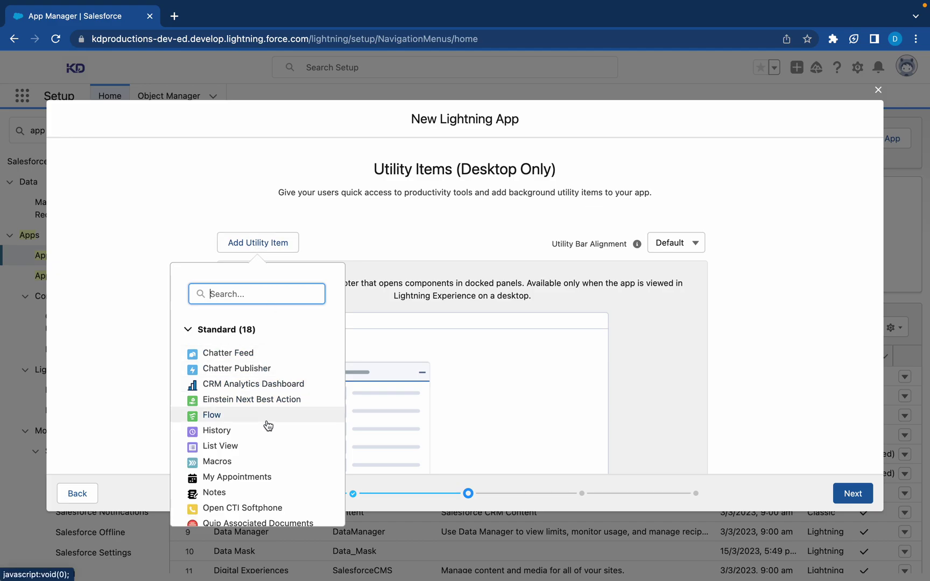
pyautogui.scroll(-3, 262, 415)
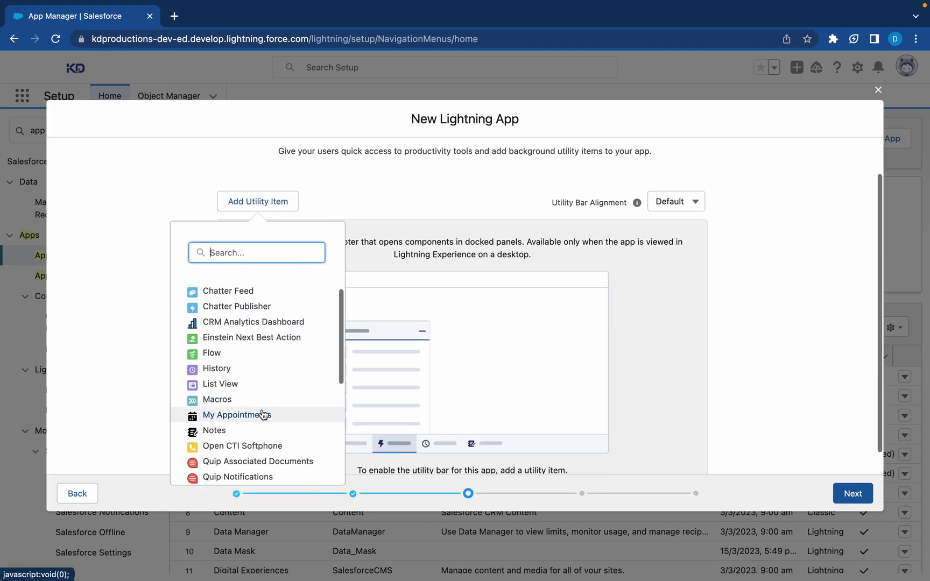
pyautogui.scroll(-1, 262, 414)
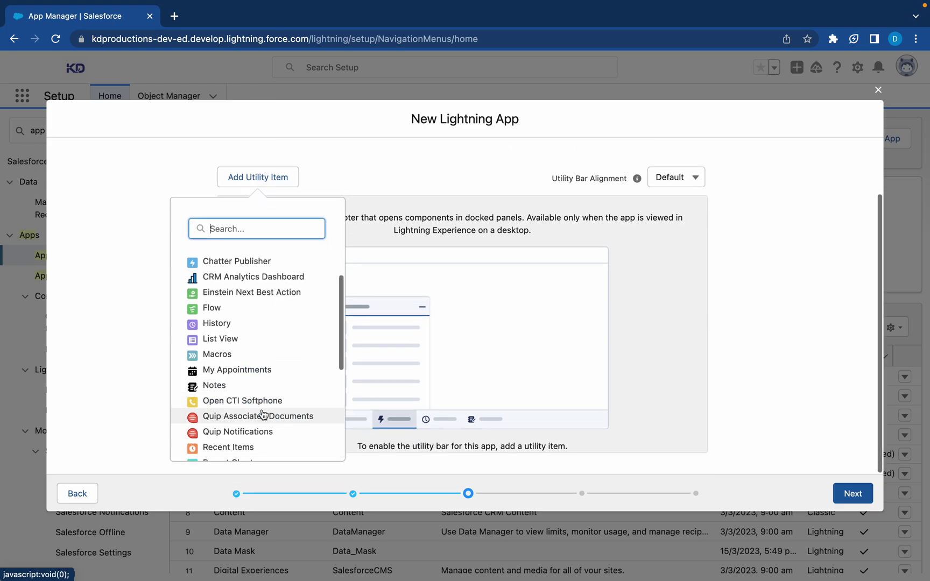
pyautogui.scroll(-2, 262, 415)
pyautogui.scroll(-2, 269, 388)
pyautogui.scroll(5, 268, 386)
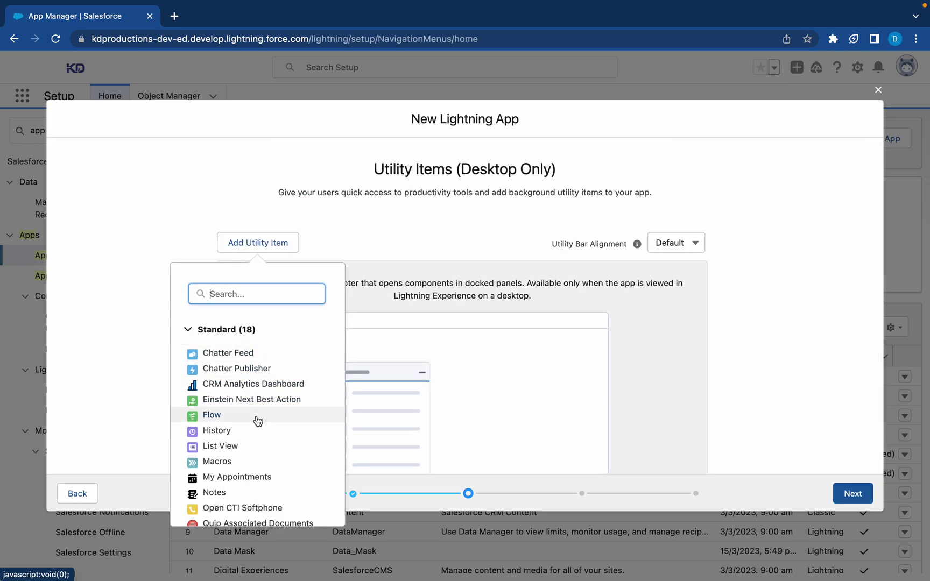
pyautogui.click(773, 395)
pyautogui.scroll(-1, 772, 396)
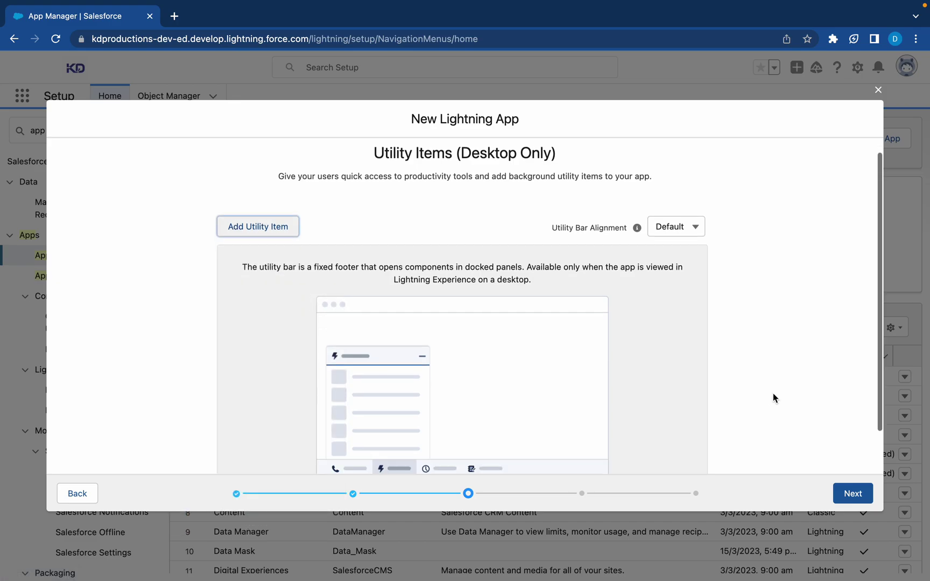
pyautogui.scroll(-2, 773, 395)
# Add Accounts and Contacts (found by filtering 'conta') as navigation items, then advance to User Profiles
pyautogui.click(840, 496)
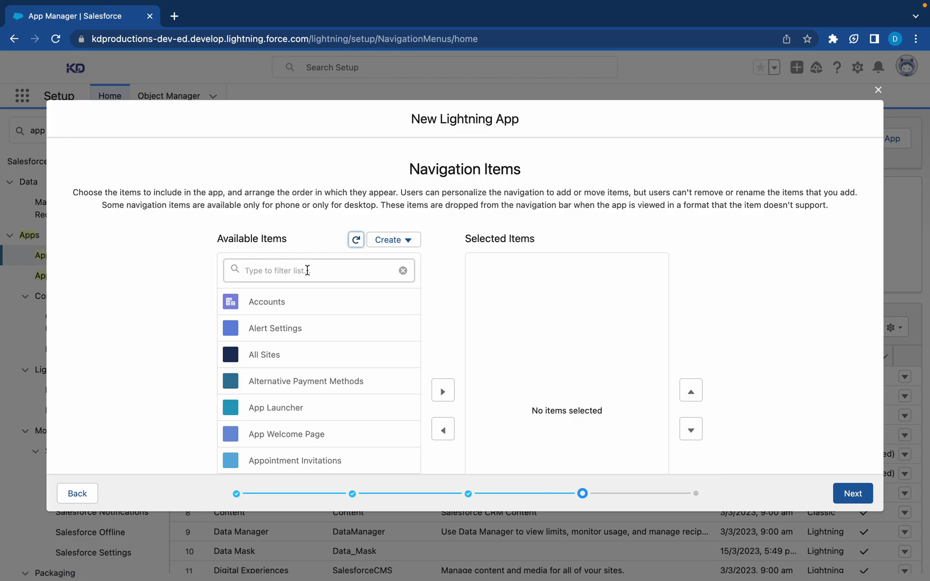
pyautogui.click(316, 304)
pyautogui.scroll(-2, 315, 304)
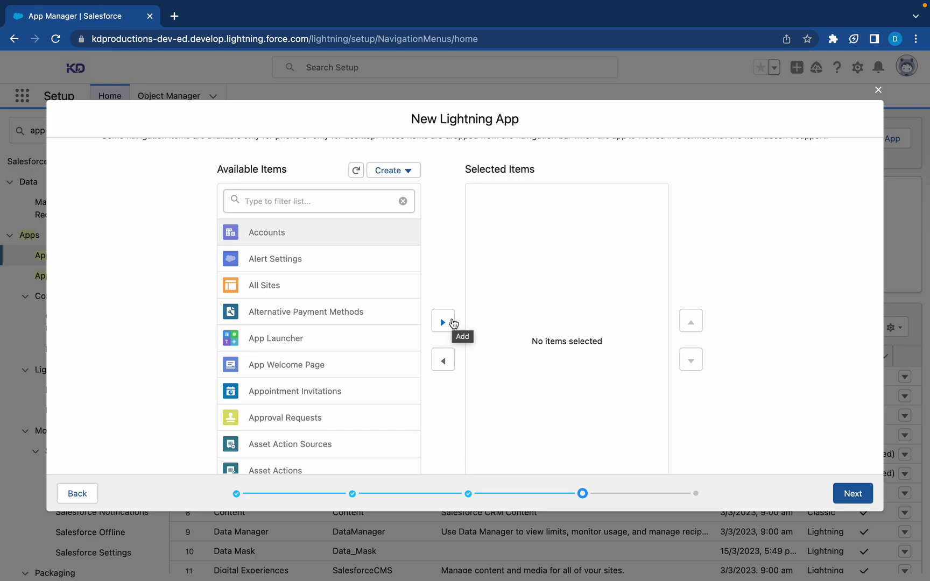
pyautogui.click(453, 323)
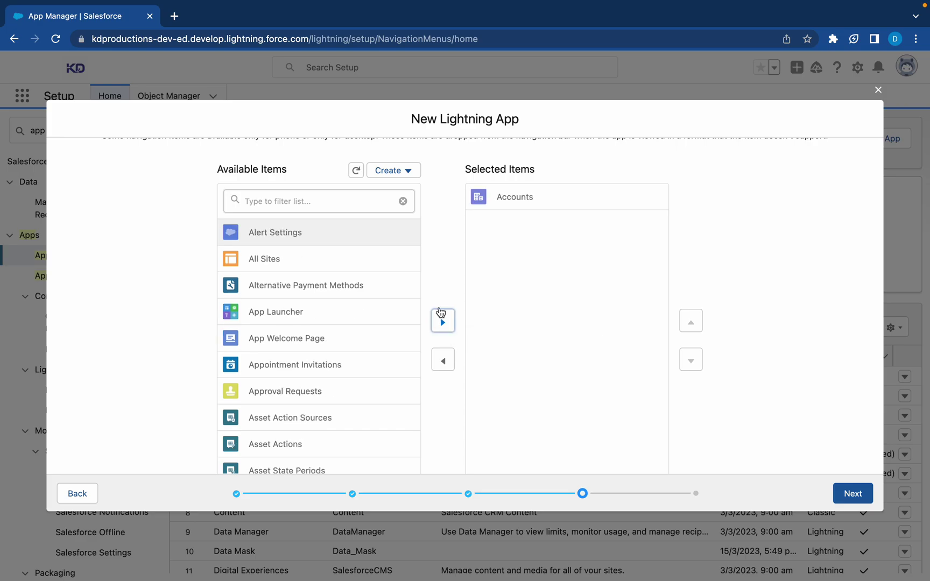
pyautogui.click(357, 206)
pyautogui.write('con')
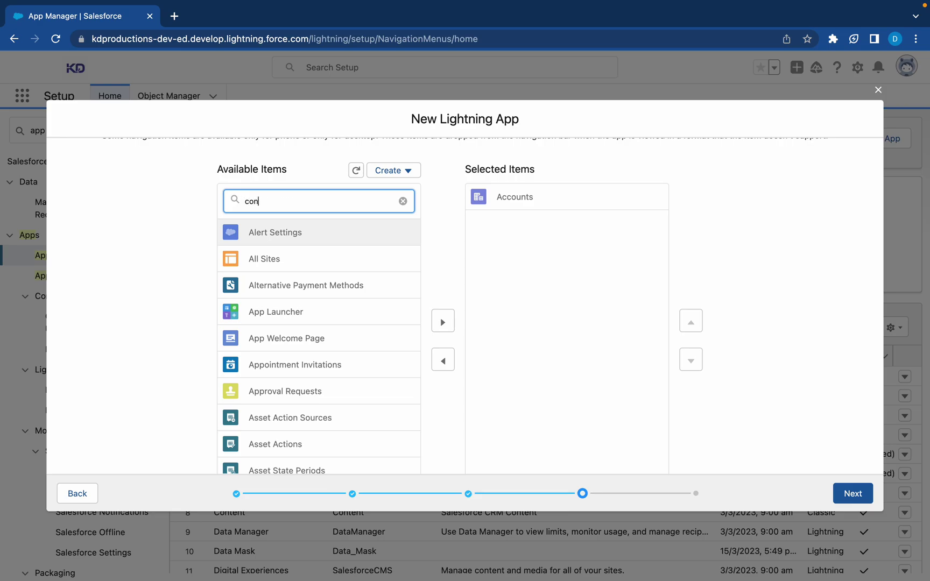
pyautogui.write('ta')
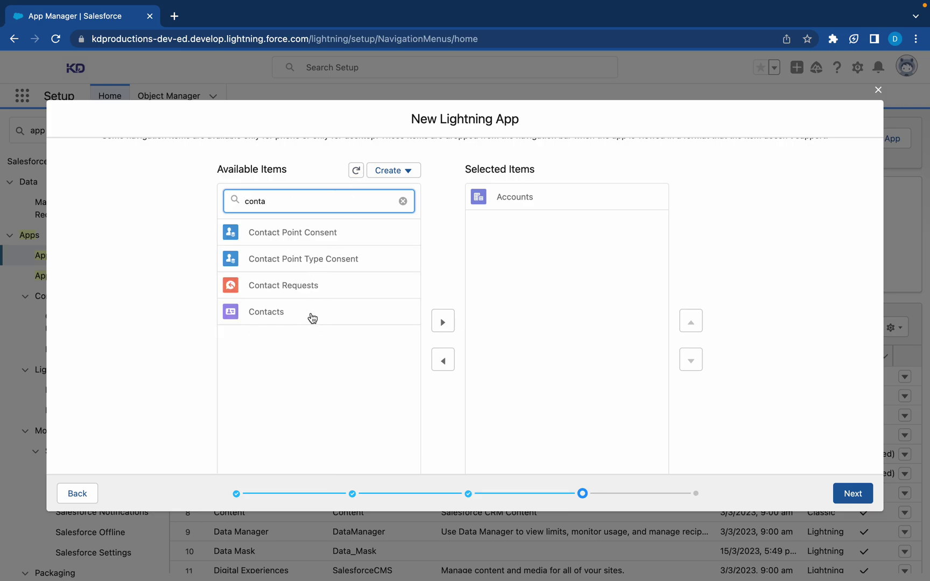
pyautogui.click(323, 316)
pyautogui.click(446, 323)
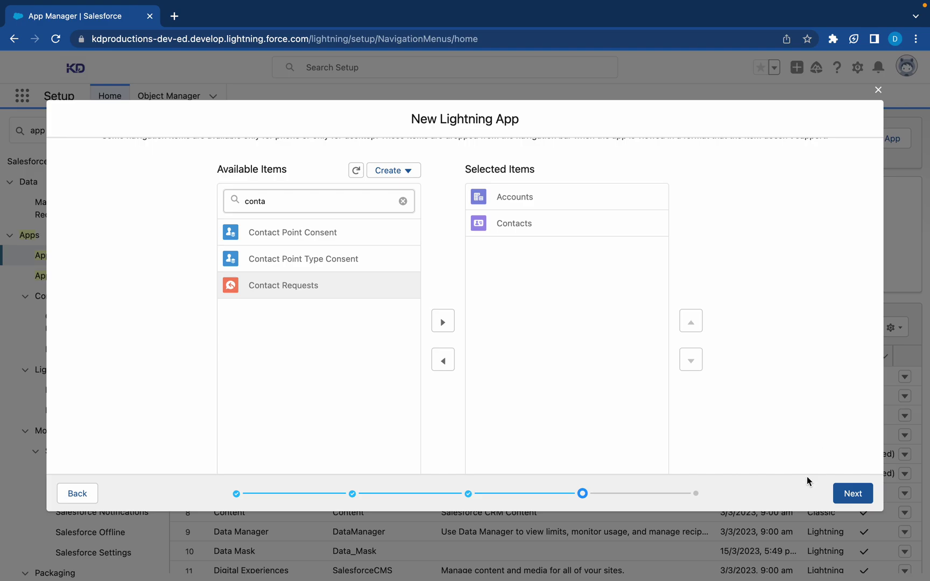
pyautogui.click(854, 496)
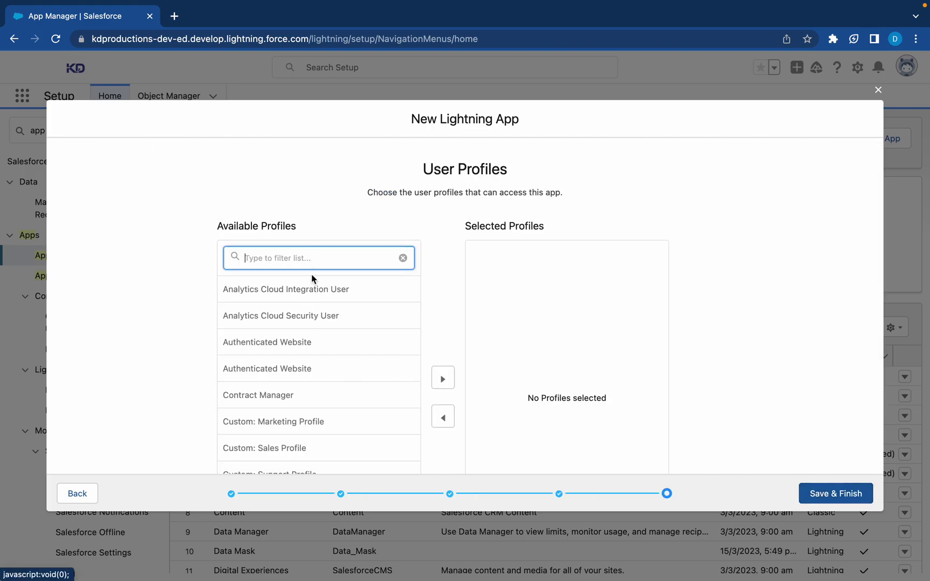
# Add the System Administrator profile using a 'system' filter, then clear the filter
pyautogui.write('sy')
pyautogui.write('stem')
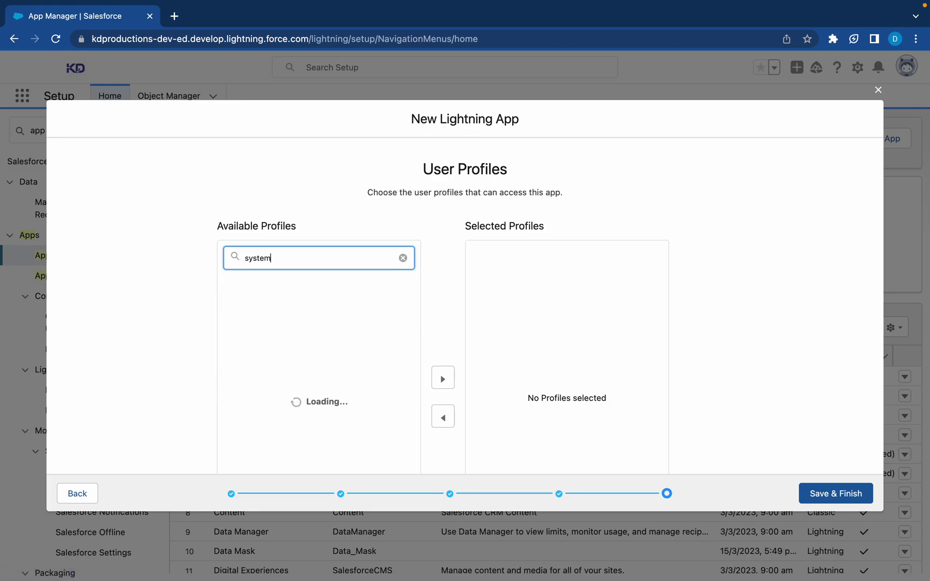
pyautogui.click(352, 321)
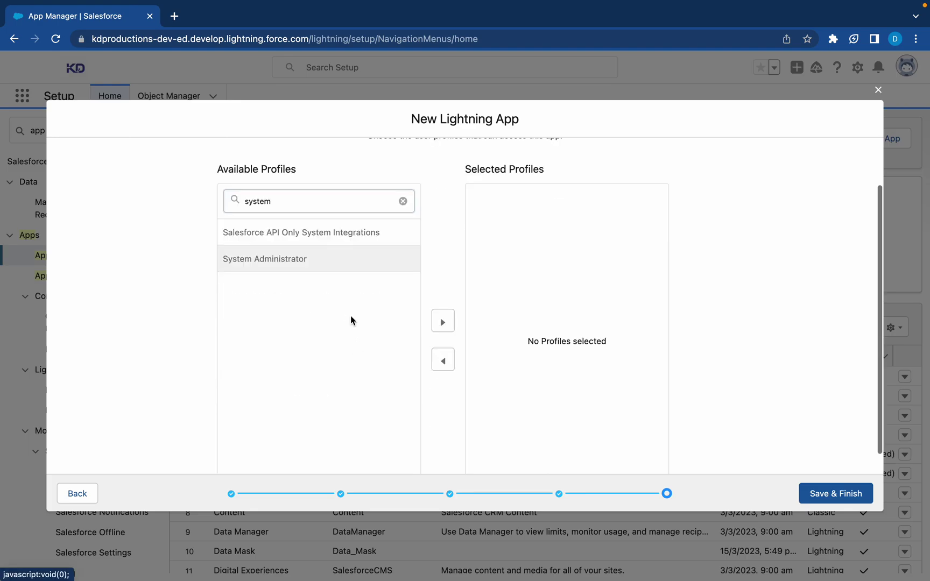
pyautogui.click(443, 326)
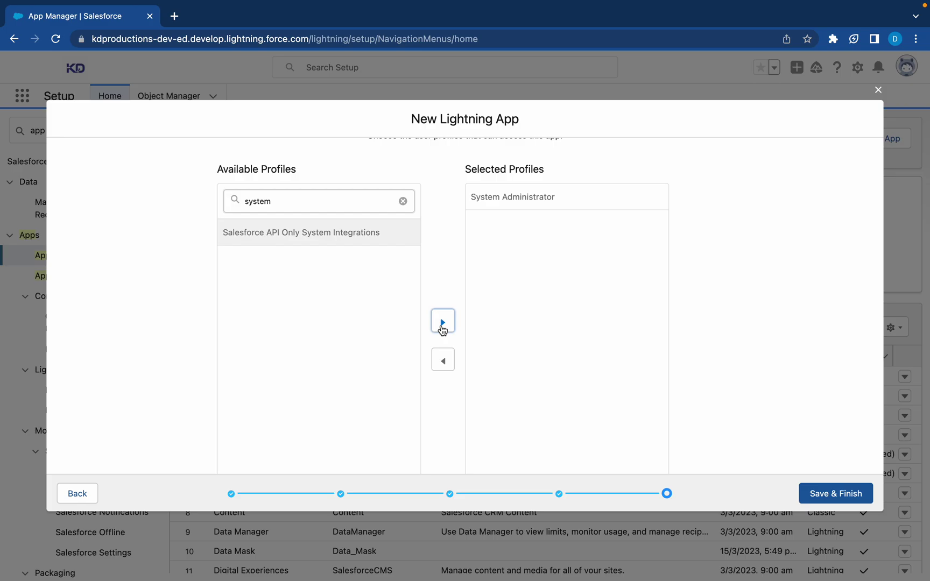
pyautogui.click(402, 201)
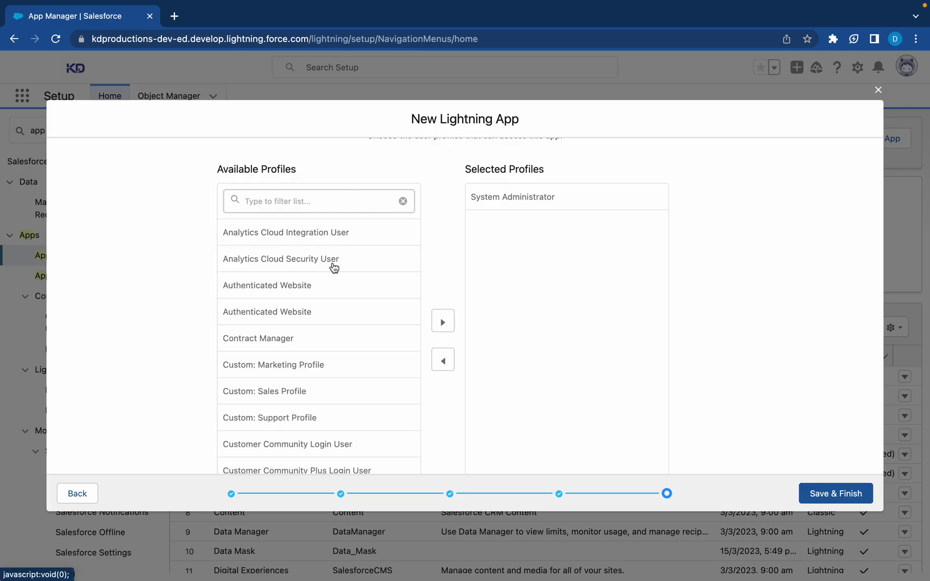
# Grant all remaining profiles access and save the app with Save & Finish
pyautogui.scroll(-10, 317, 276)
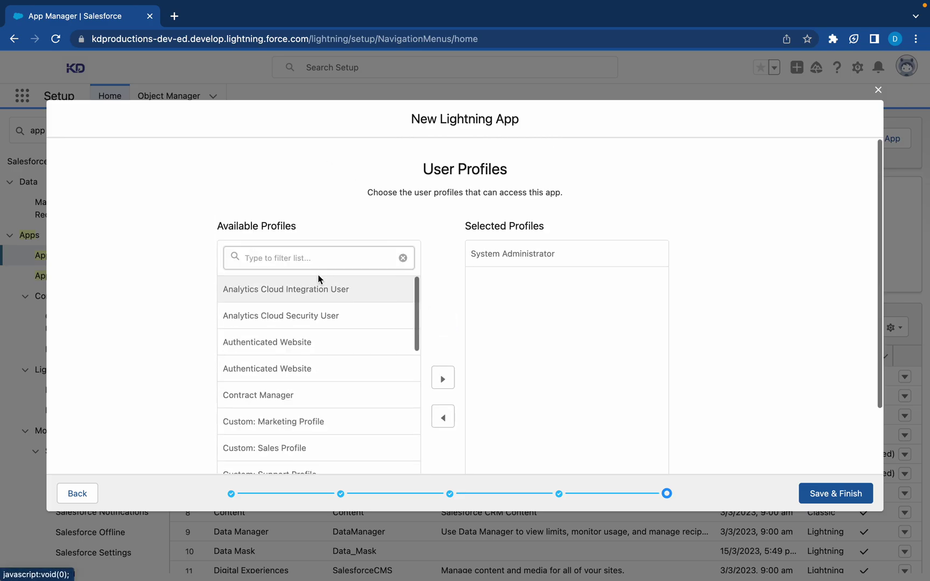
pyautogui.scroll(-3, 318, 277)
pyautogui.scroll(-10, 319, 267)
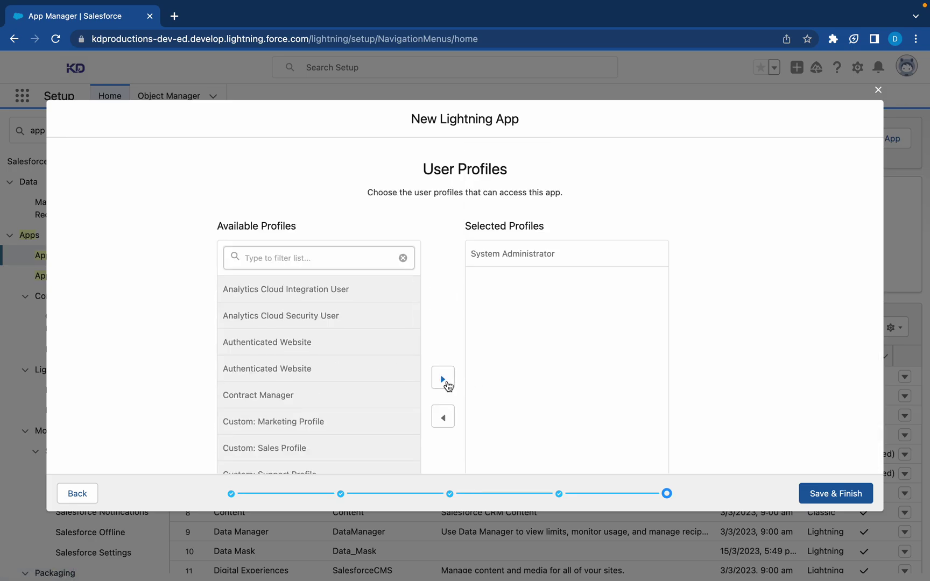
pyautogui.click(443, 379)
pyautogui.scroll(-3, 745, 407)
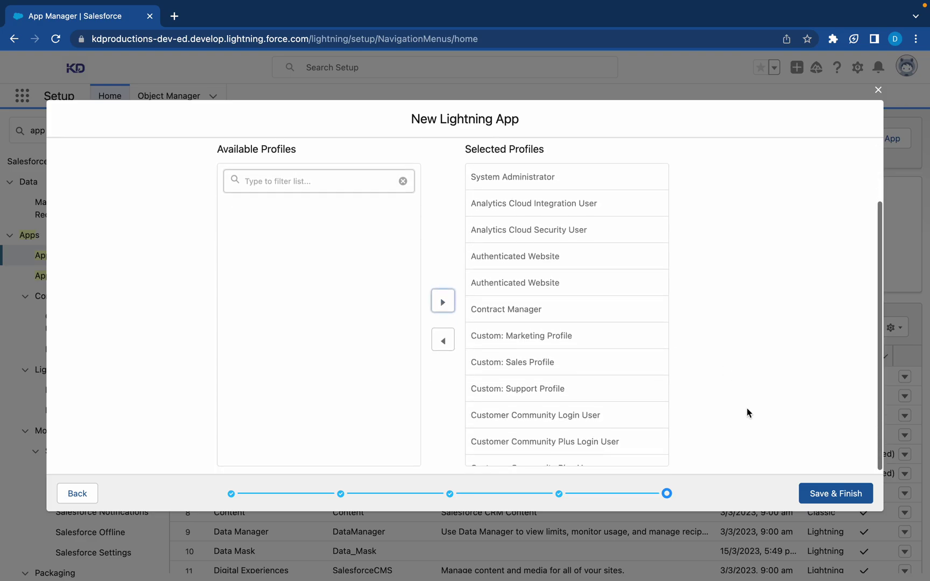
pyautogui.click(819, 496)
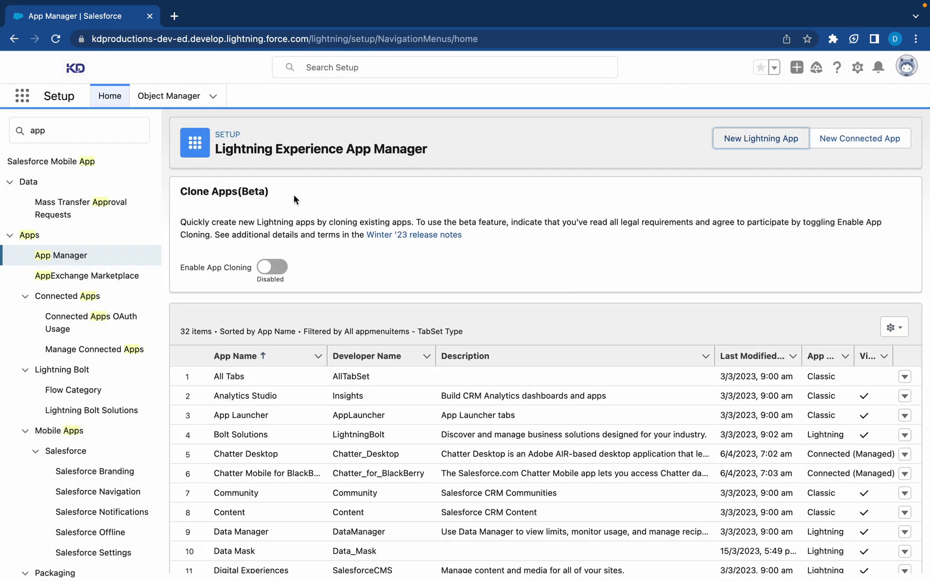
# Search 'my' in the App Launcher and open My App
pyautogui.click(22, 98)
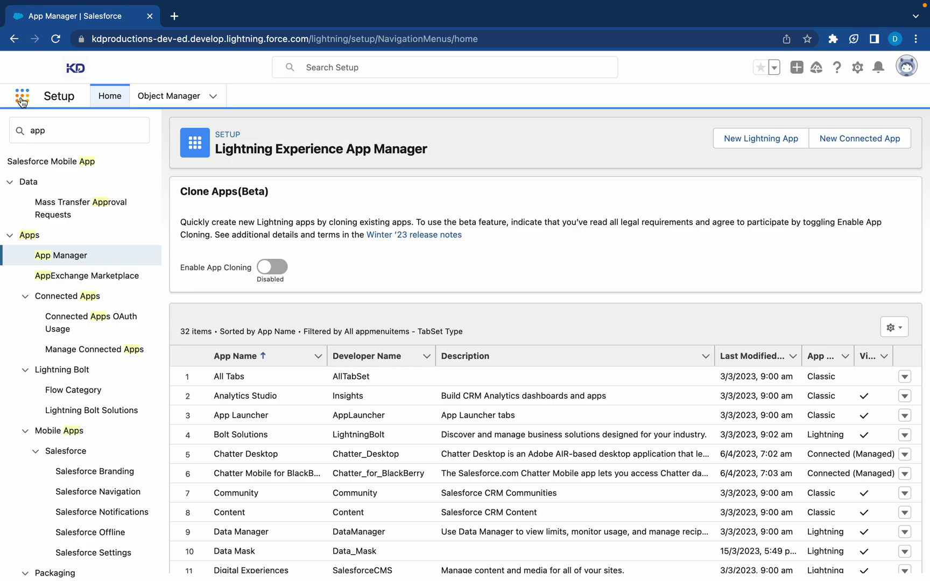
pyautogui.write('my')
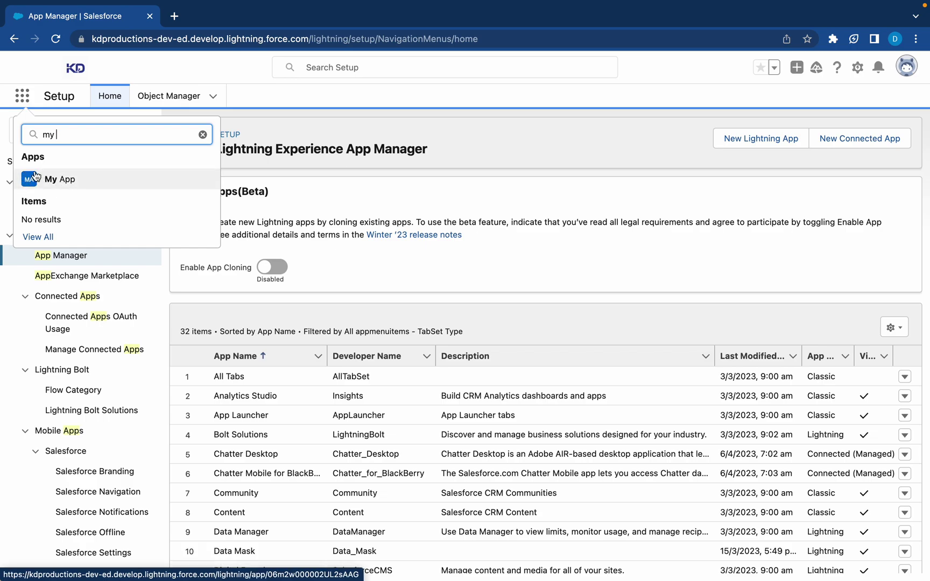
pyautogui.click(77, 181)
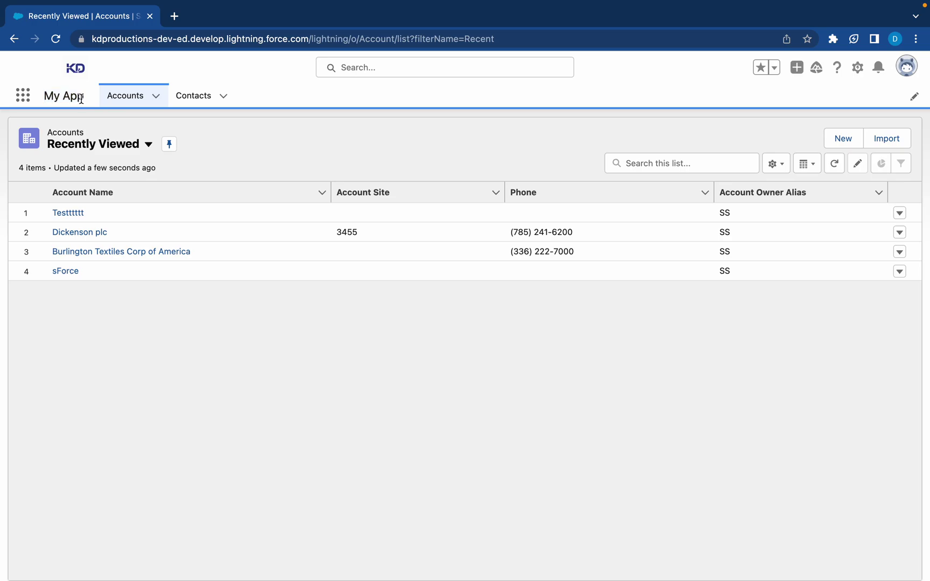
# Switch between My App's Contacts and Accounts tabs twice, ending on Accounts
pyautogui.click(204, 96)
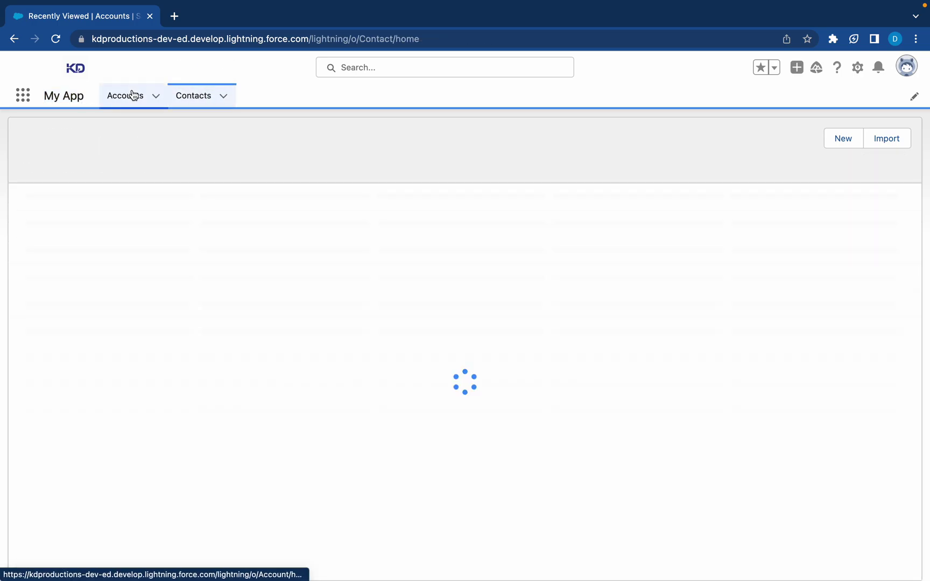
pyautogui.click(133, 96)
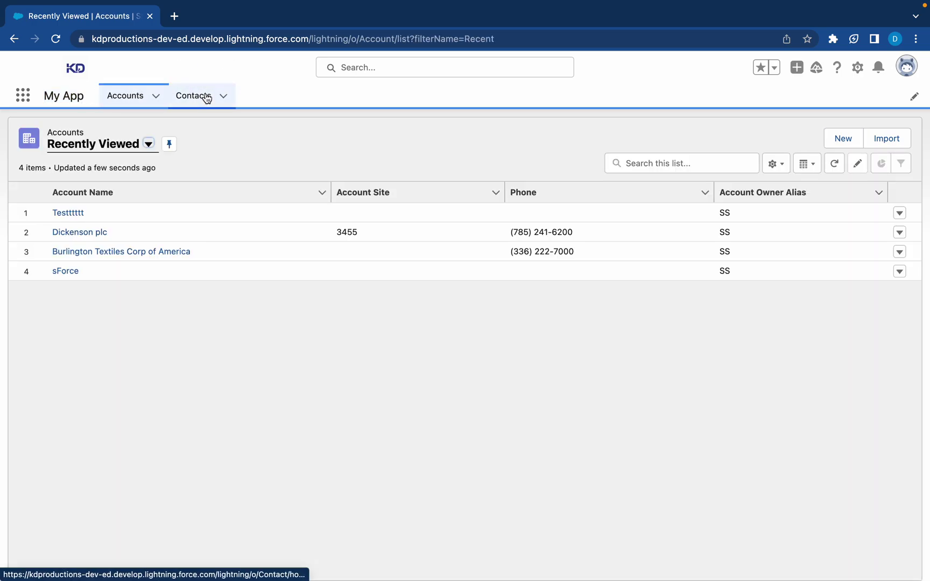
pyautogui.click(206, 96)
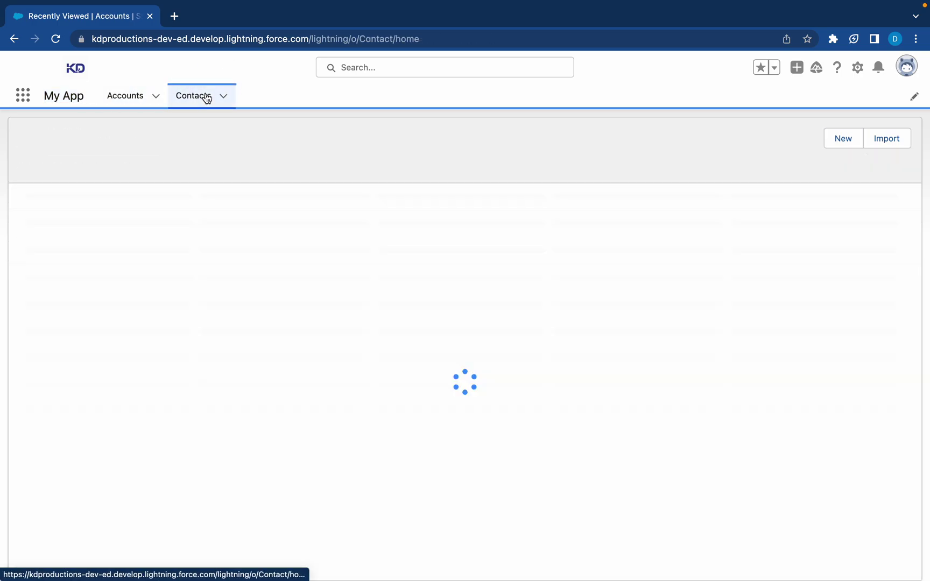
pyautogui.click(135, 97)
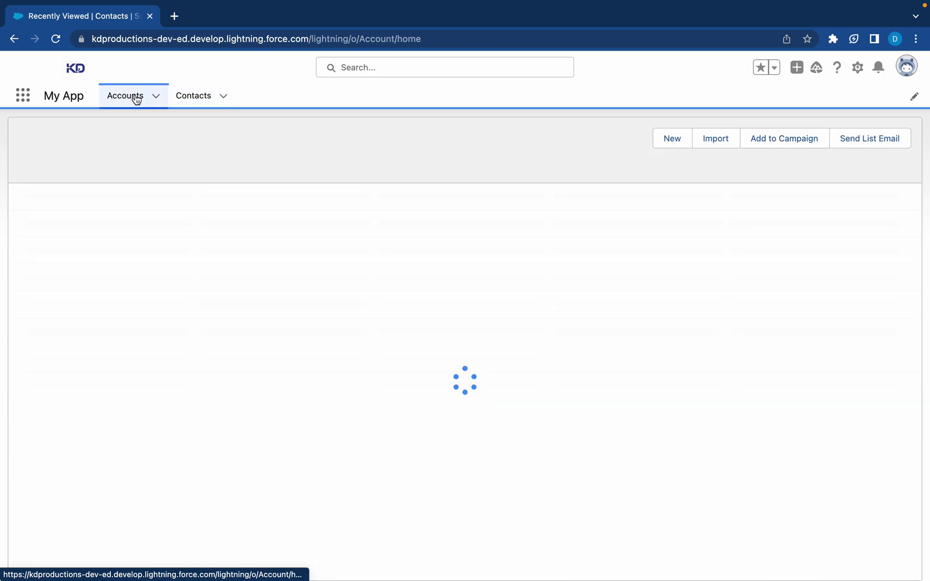